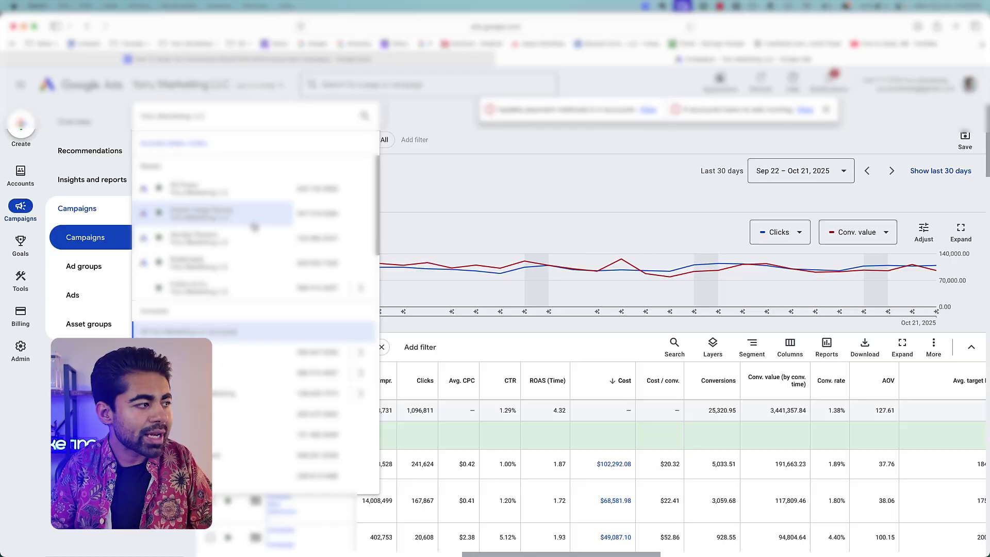
Load the Campaigns list from the sidebar to see all four campaigns for Sep 22 – Oct 21, 2025
left_click(143, 235)
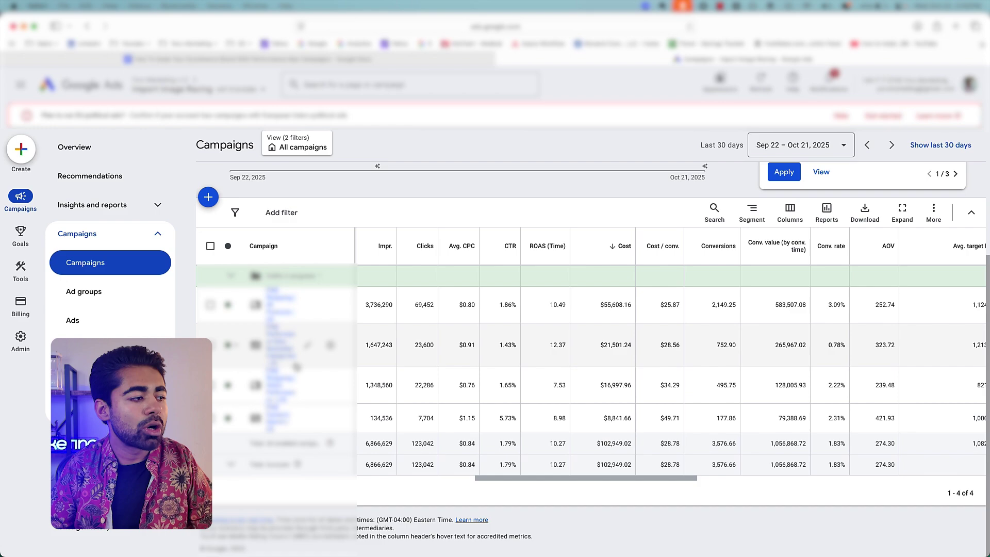
Scroll the campaigns table to the right to review more of its columns
scroll(510, 430, "right", 1)
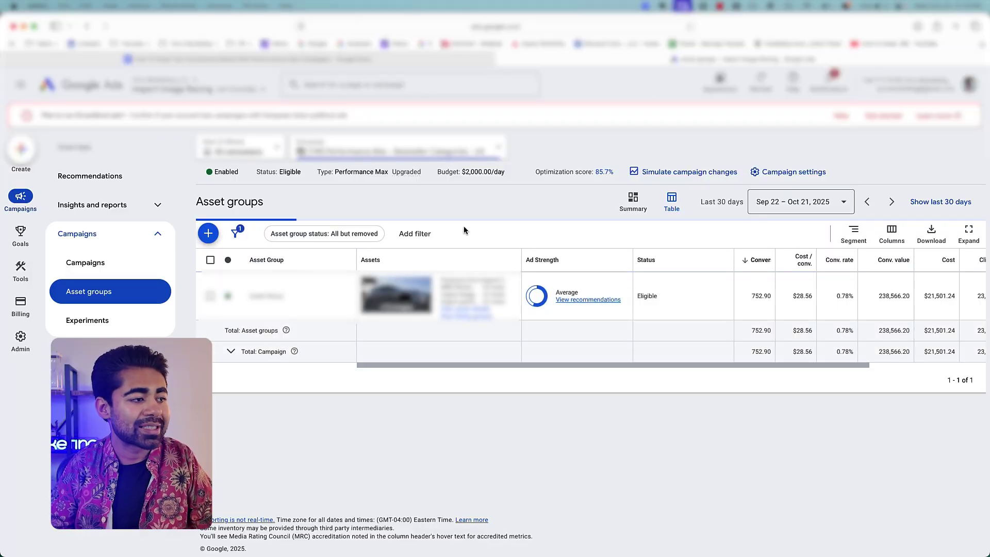
View the asset group as a Summary card and review its description and audience signal, toggling Table and back
left_click(633, 205)
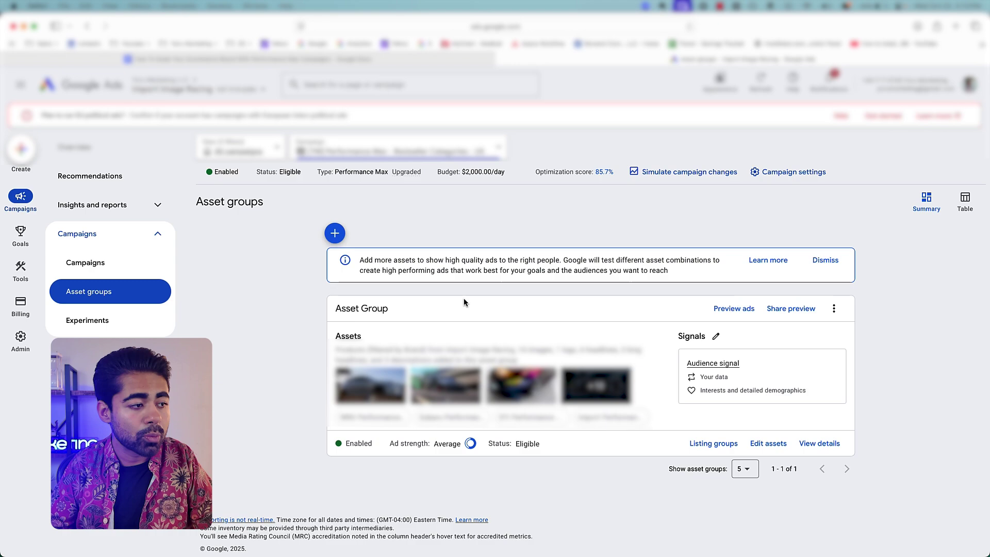
left_click_drag(431, 331, 510, 373)
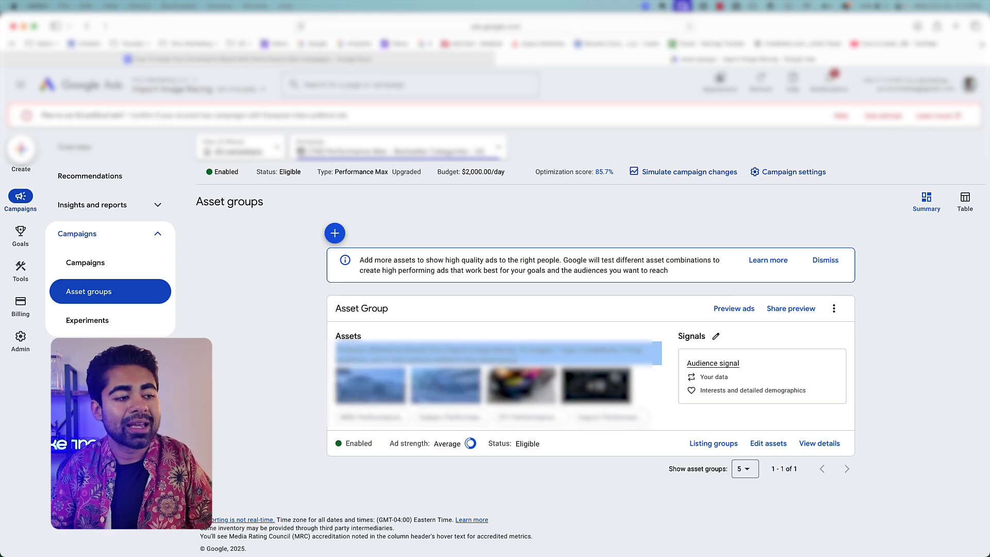
left_click(682, 363)
left_click_drag(676, 359, 716, 393)
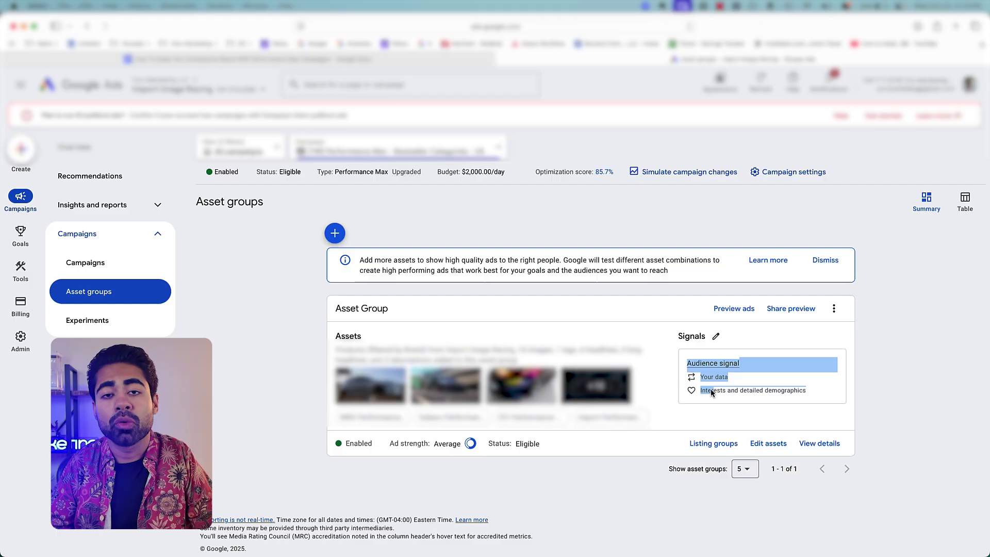
left_click(965, 201)
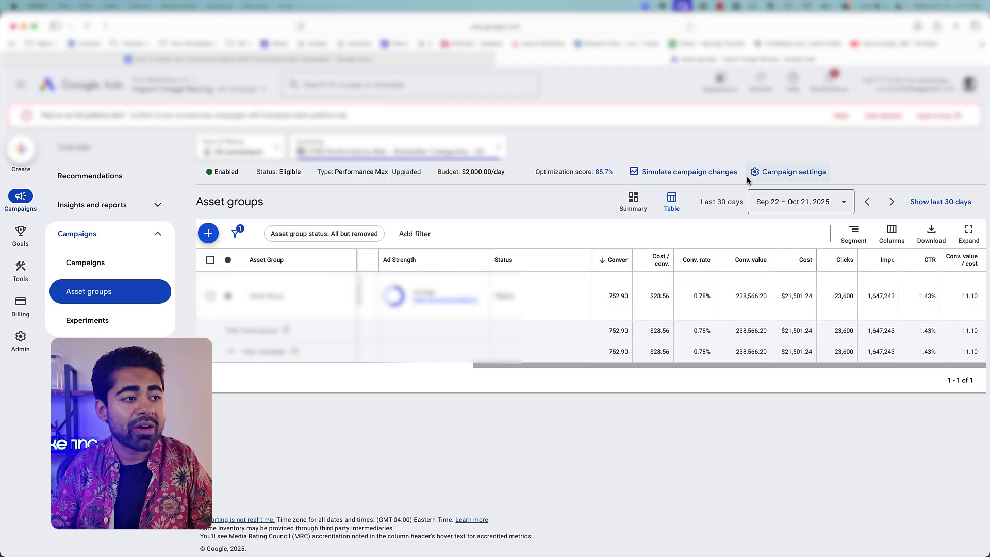
left_click(626, 205)
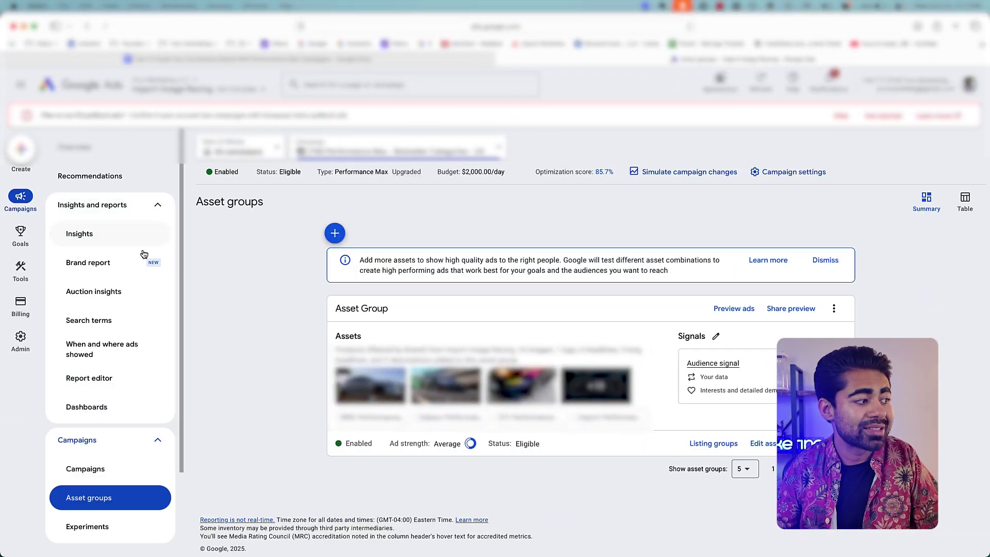
Open the campaign's Insights set to Last 28 days and scroll through the report
left_click(128, 239)
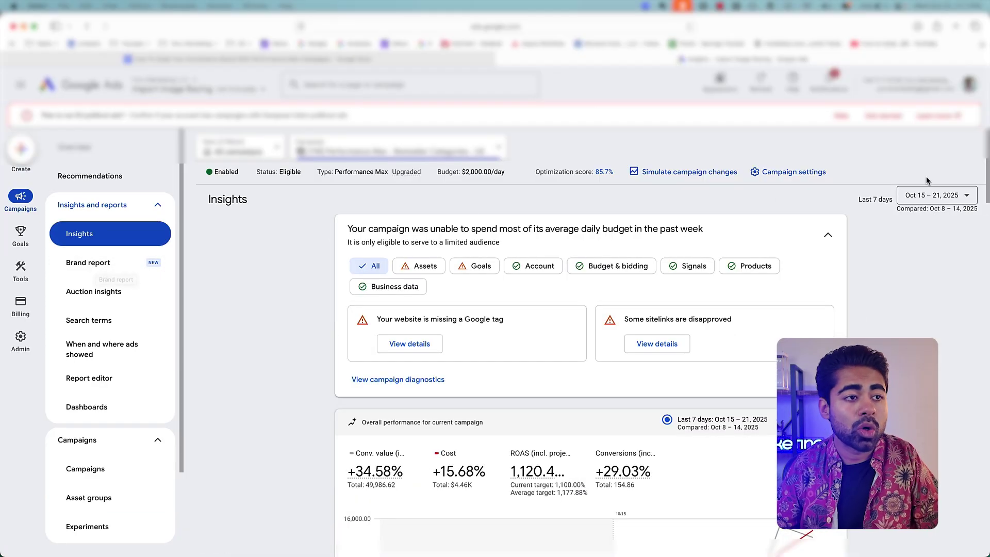
left_click(929, 195)
left_click(921, 225)
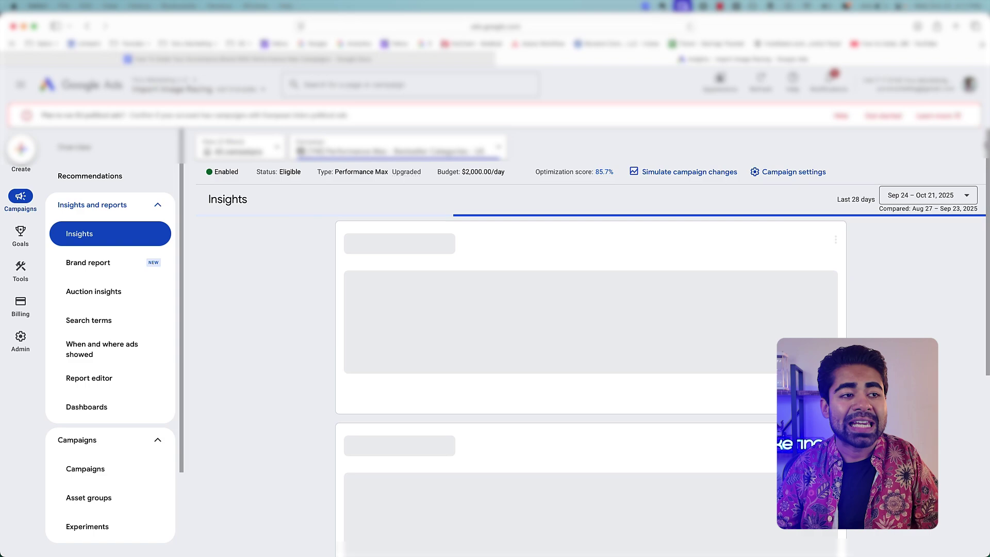
scroll(984, 168, "down", 5)
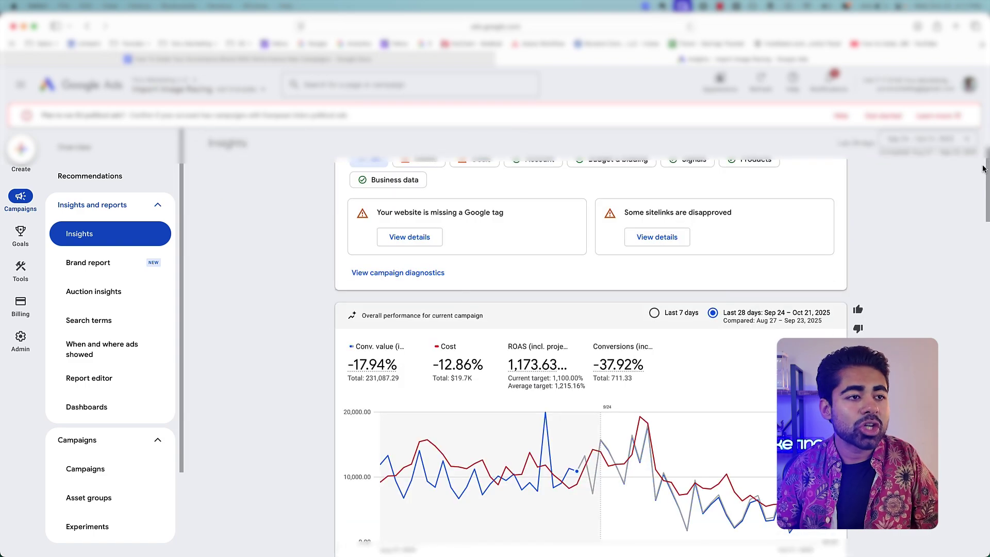
scroll(961, 296, "down", 10)
scroll(961, 243, "up", 5)
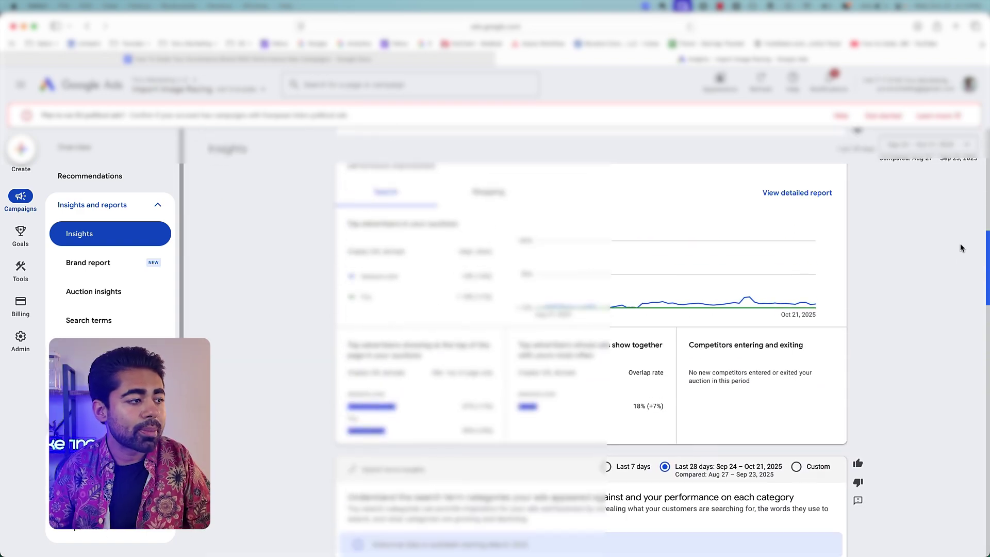
scroll(960, 243, "up", 1)
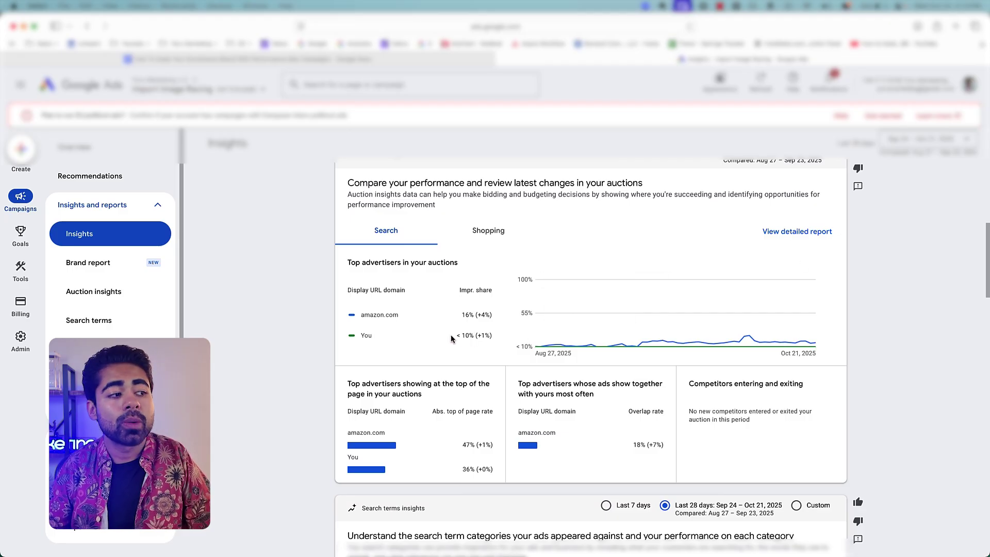
Check your < 10% impression share in auction insights, then scroll on toward search terms
left_click_drag(452, 338, 488, 341)
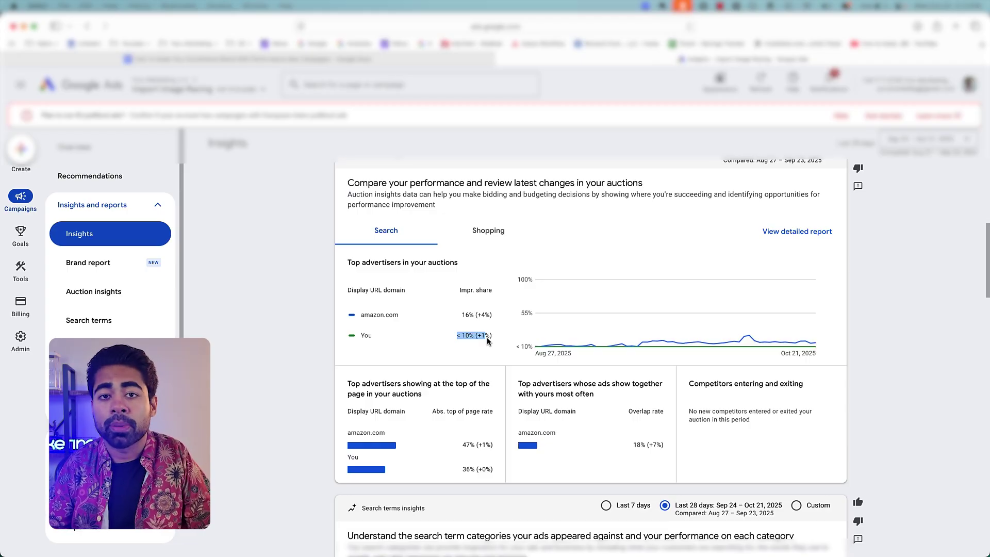
left_click(455, 344)
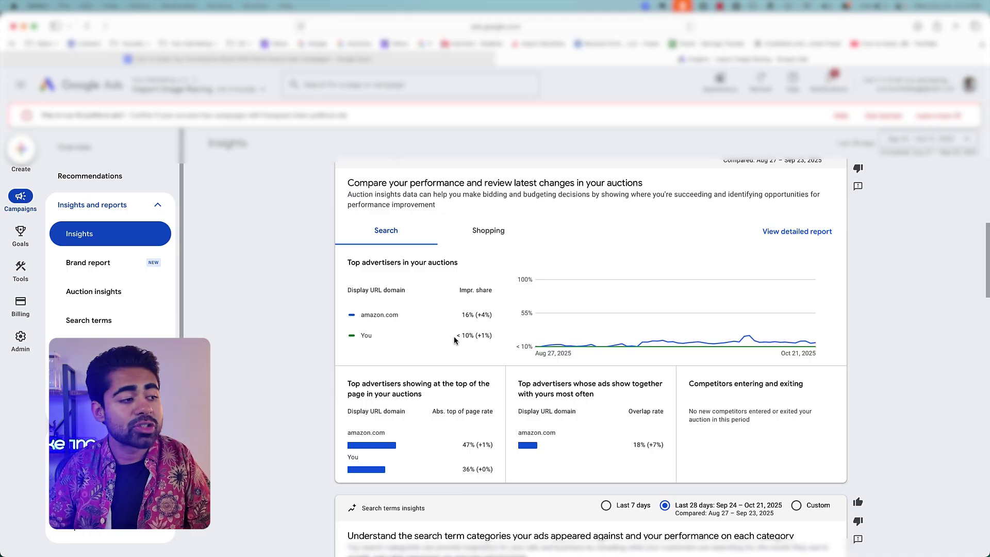
left_click_drag(455, 336, 479, 336)
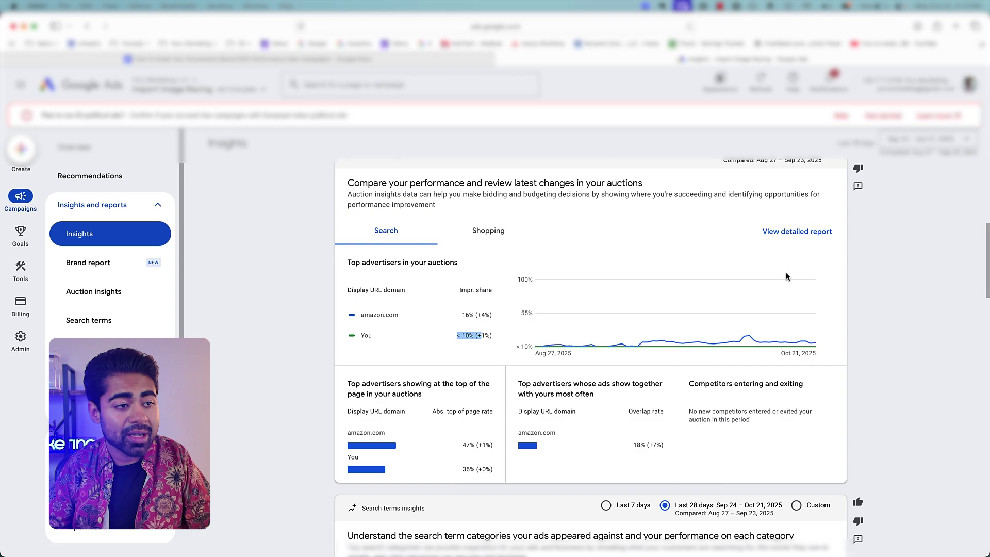
scroll(972, 293, "down", 5)
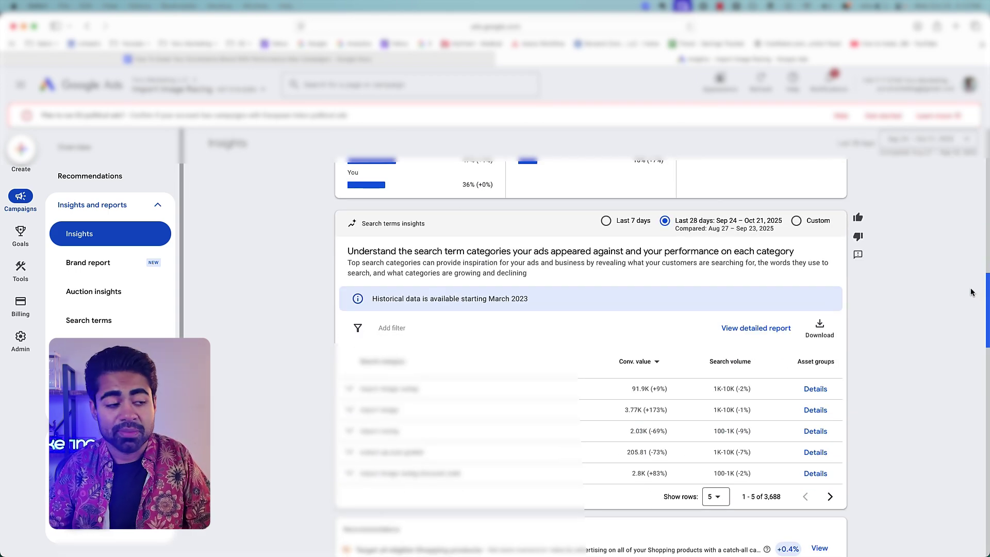
scroll(972, 293, "down", 2)
Sort the search term categories by Conversions
left_click(717, 370)
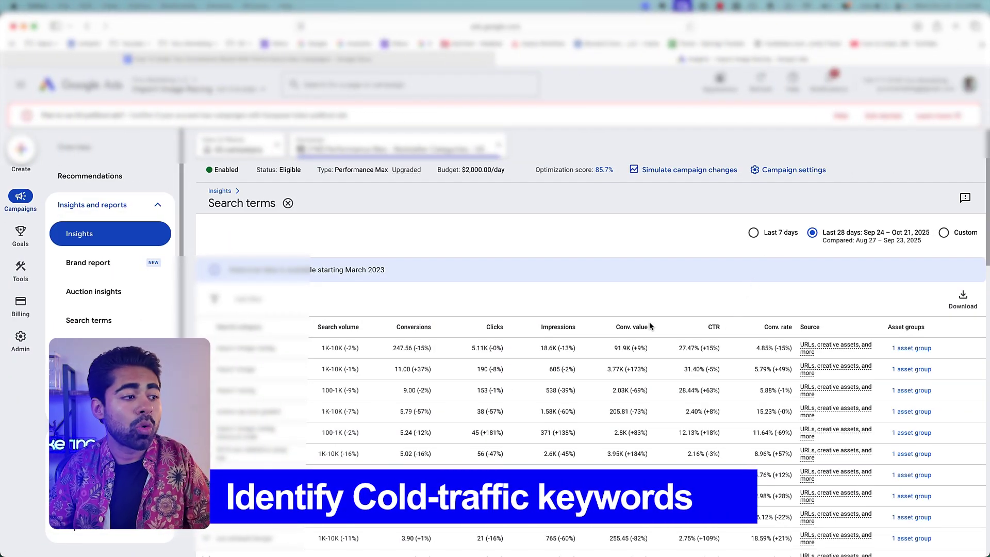
scroll(593, 346, "down", 1)
scroll(534, 369, "up", 1)
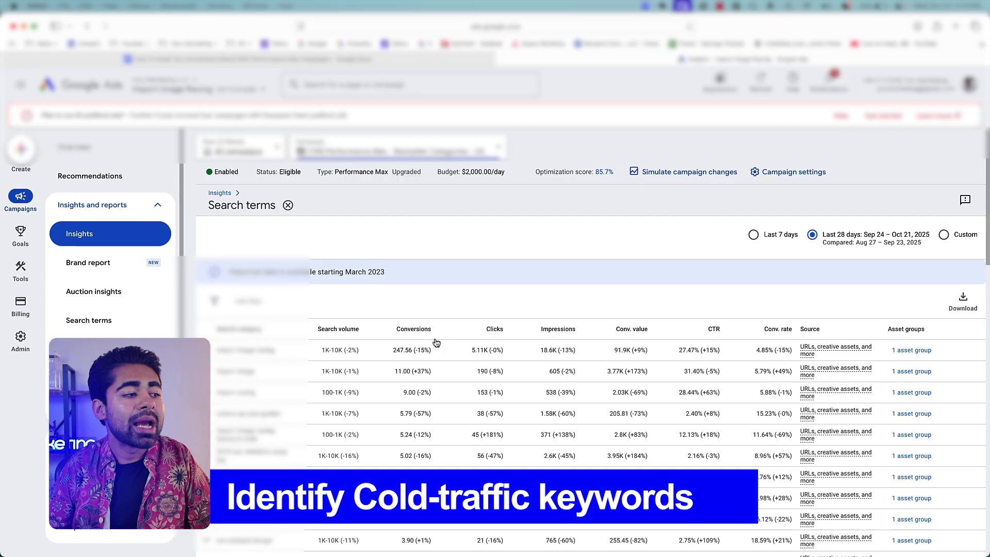
left_click(420, 329)
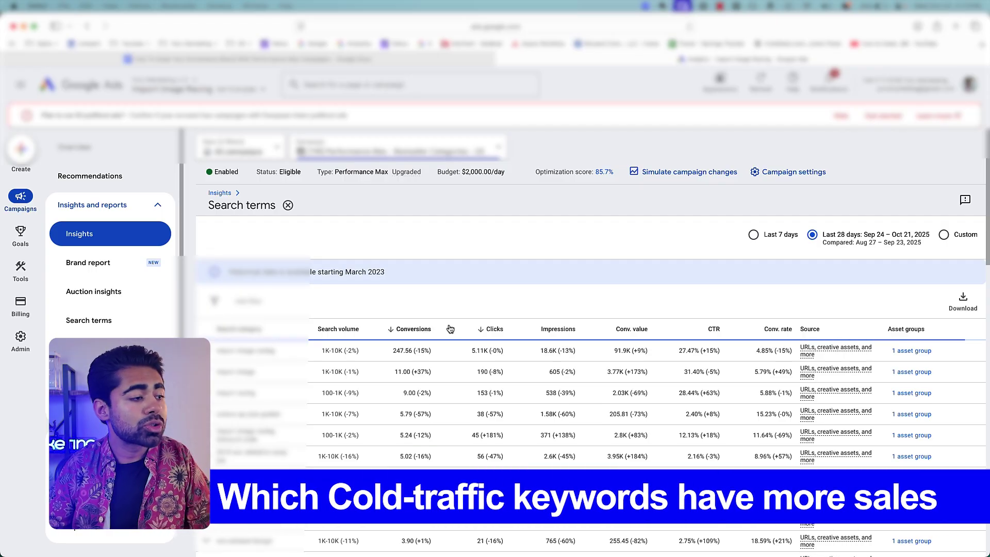
scroll(448, 325, "down", 3)
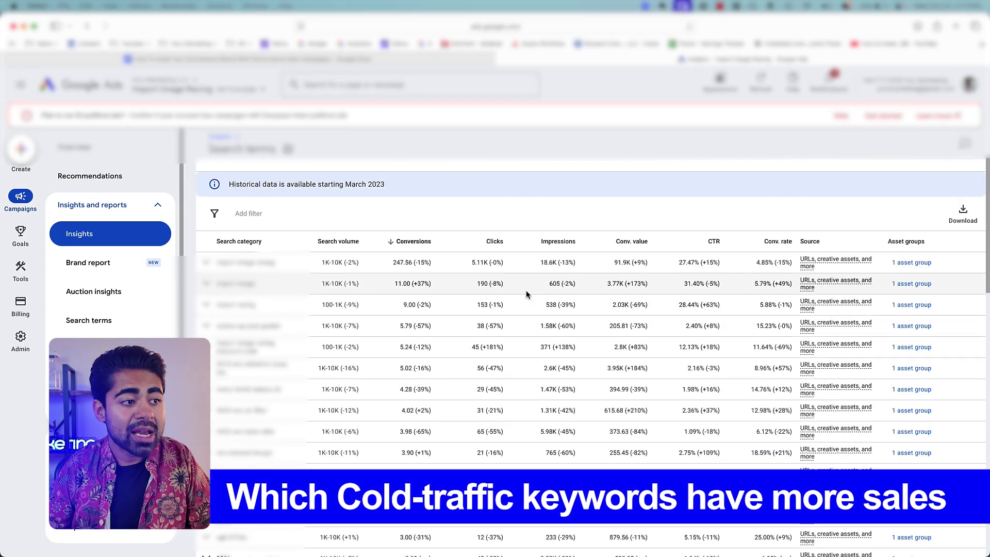
Compare CTR (27.47 vs 2.40%) and impressions (18.6K) of the top and fourth categories
double_click(688, 263)
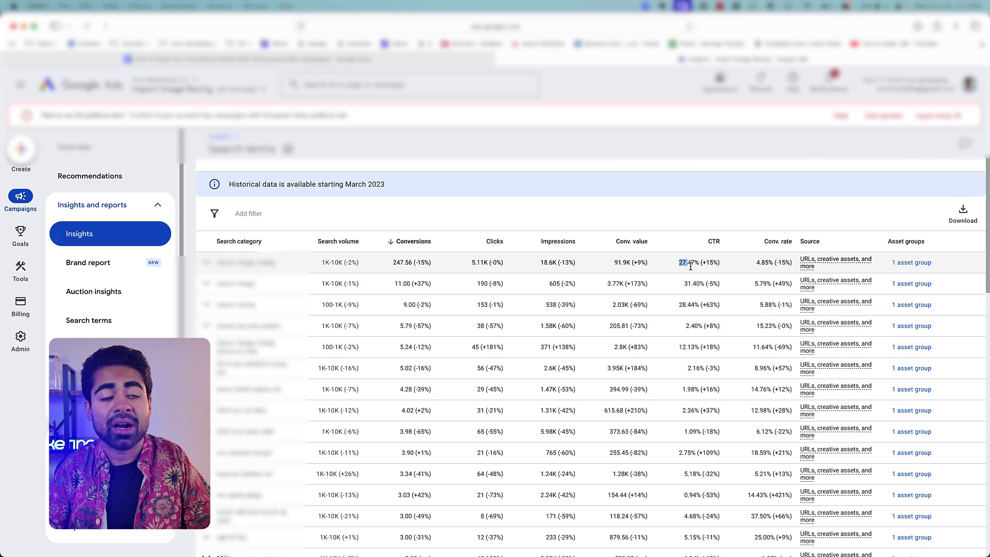
double_click(691, 264)
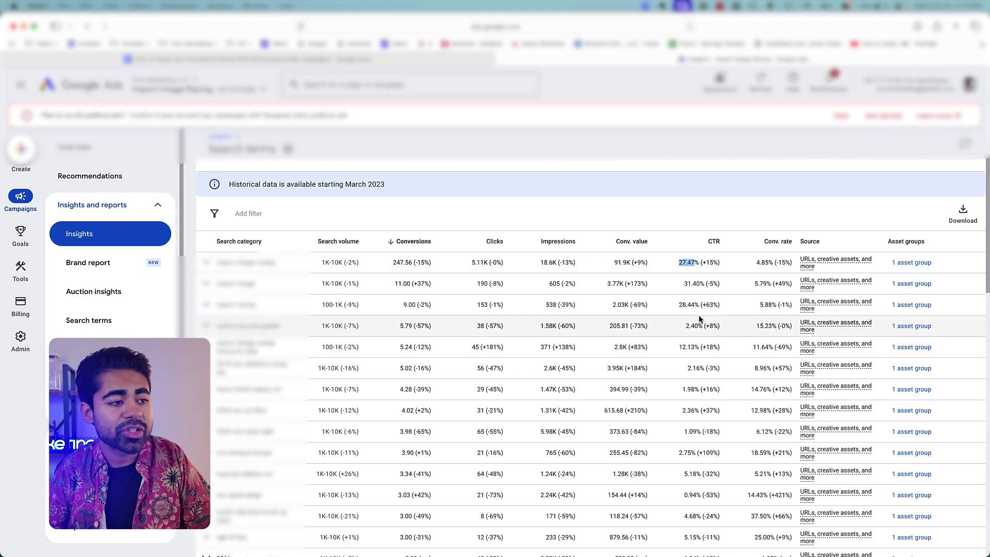
left_click_drag(685, 327, 711, 327)
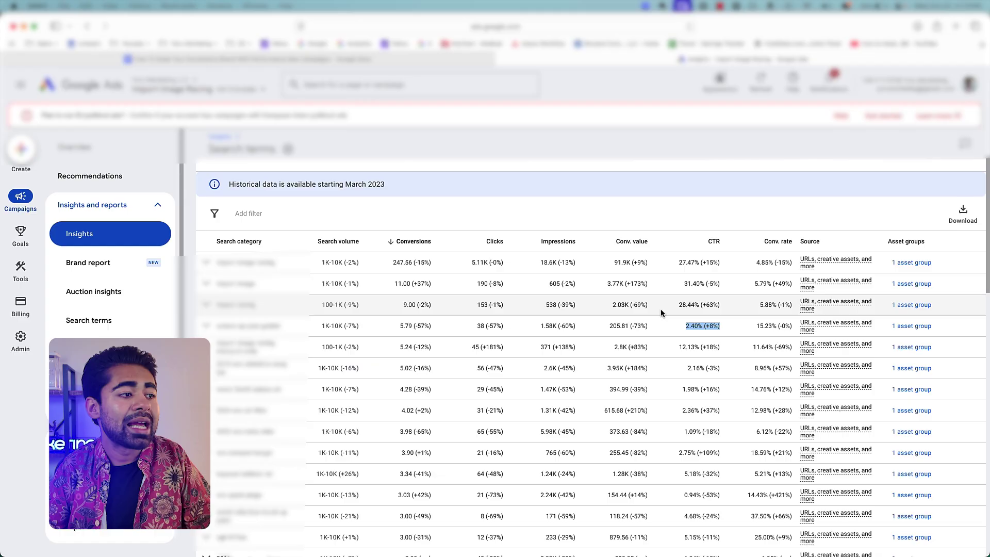
left_click_drag(540, 262, 575, 262)
left_click(546, 260)
triple_click(547, 260)
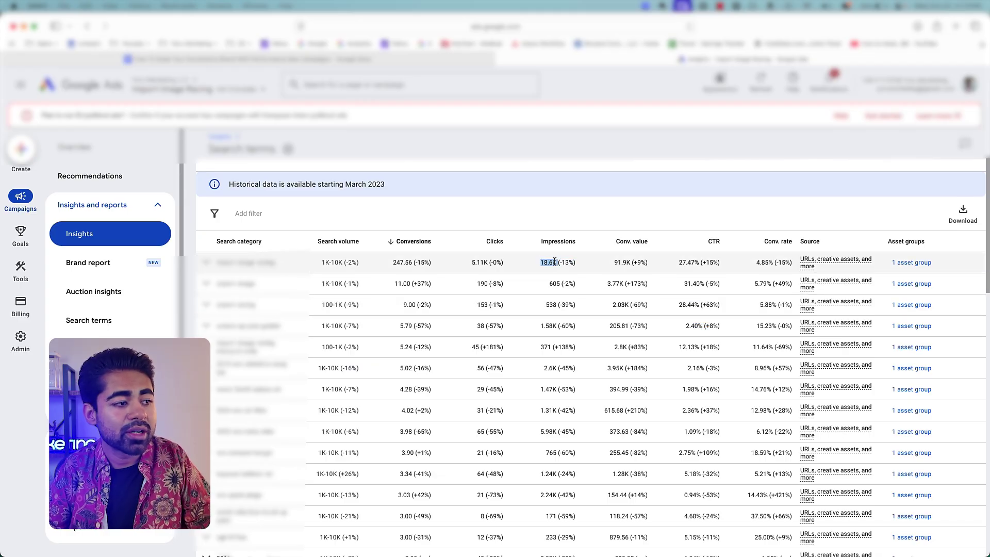
left_click_drag(540, 326, 565, 326)
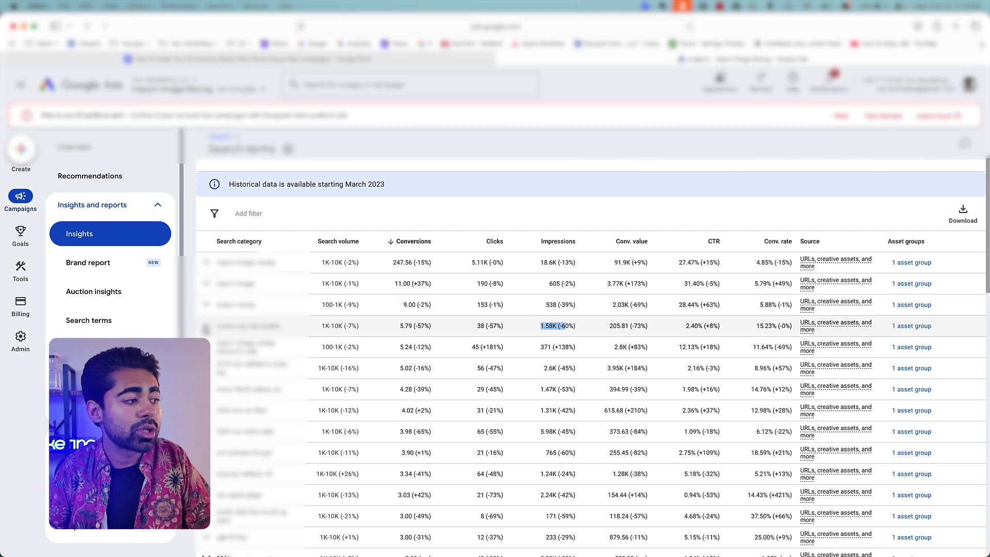
Expand the fourth search category, noting its zero conversion value and -80% impression drop
left_click(222, 326)
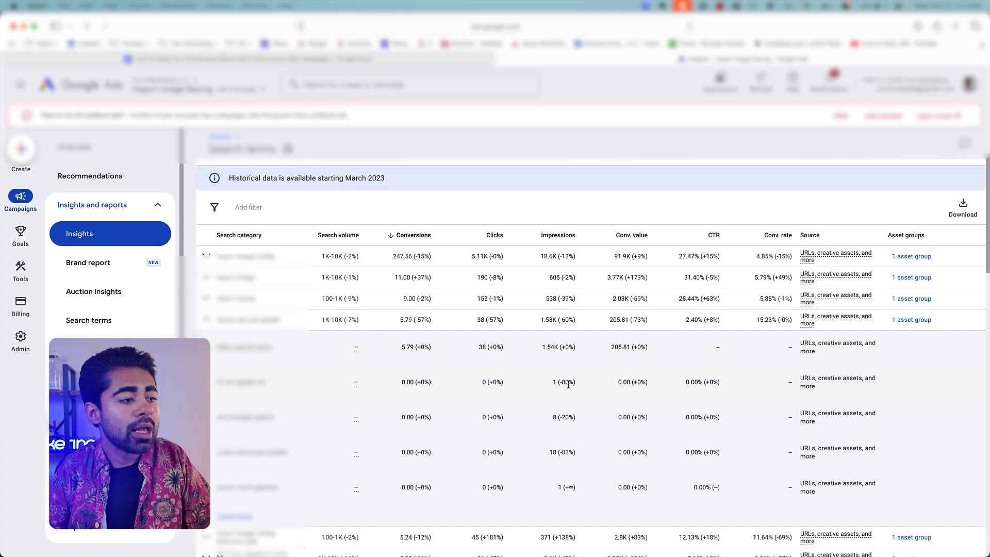
double_click(642, 382)
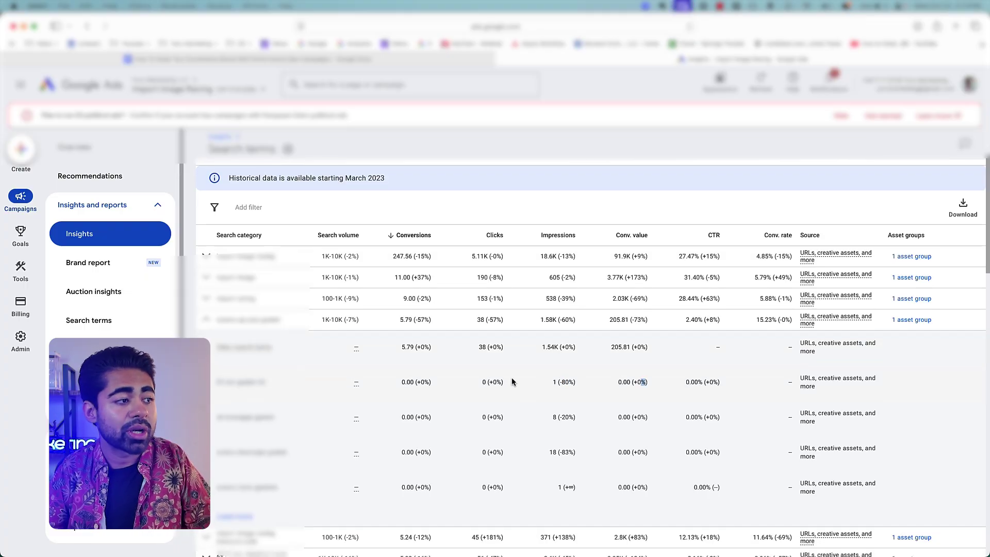
double_click(564, 382)
left_click(711, 382)
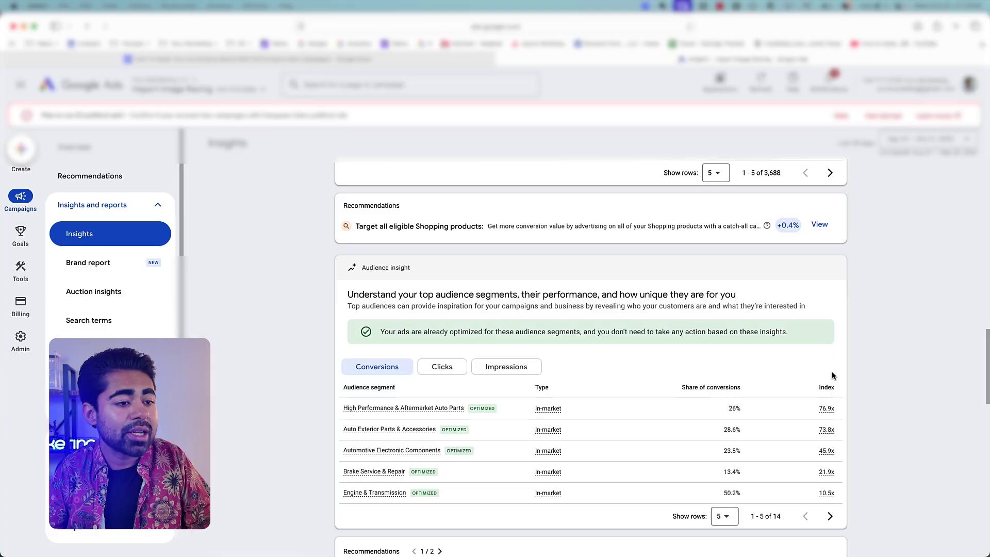
Scroll to Audience insight and view audience segments by share of clicks, then impressions
left_click_drag(982, 348, 981, 370)
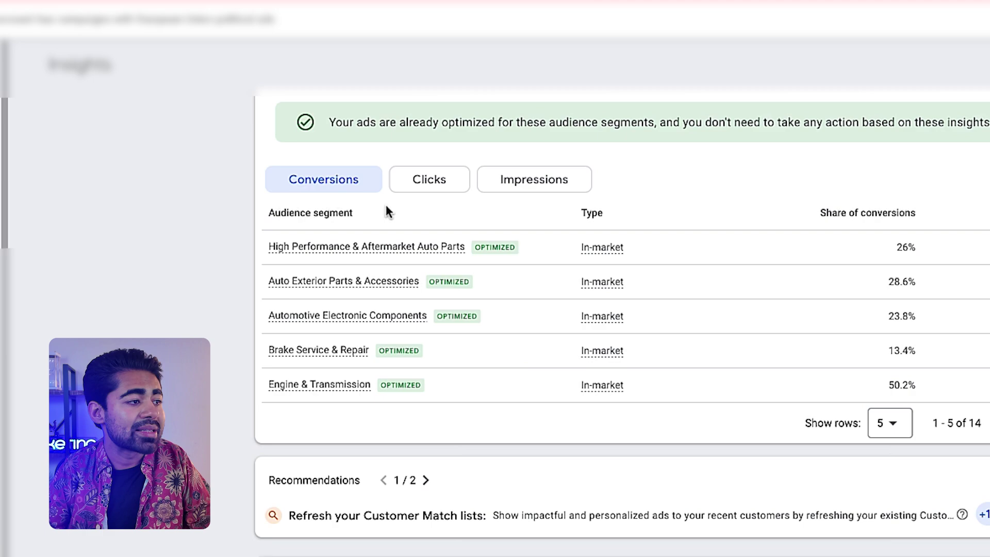
left_click(424, 187)
left_click(502, 185)
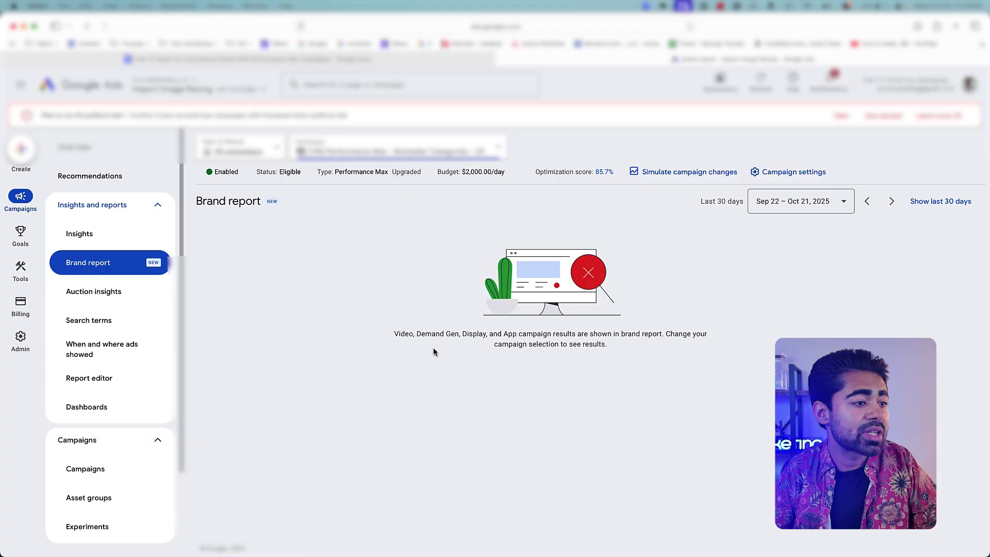
left_click_drag(416, 334, 552, 333)
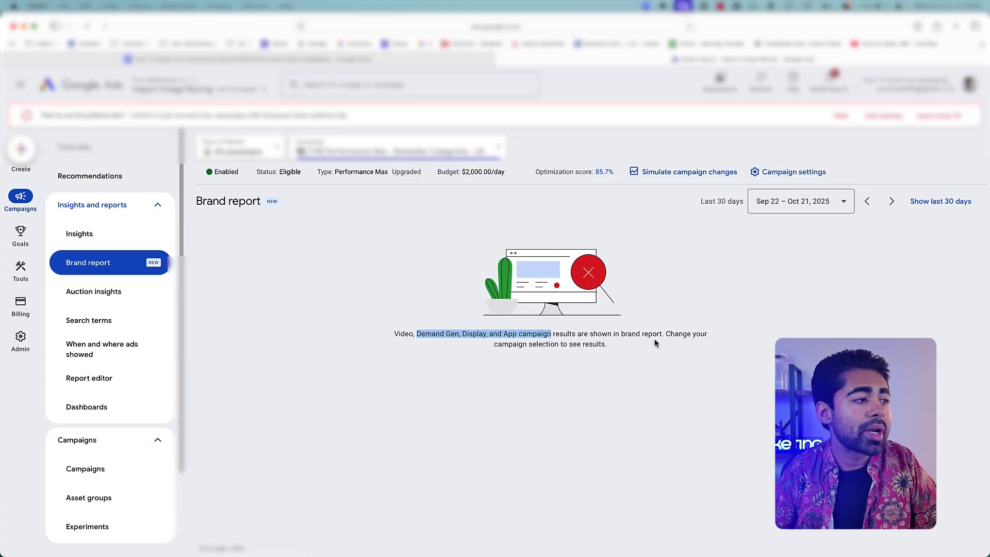
left_click_drag(654, 343, 531, 302)
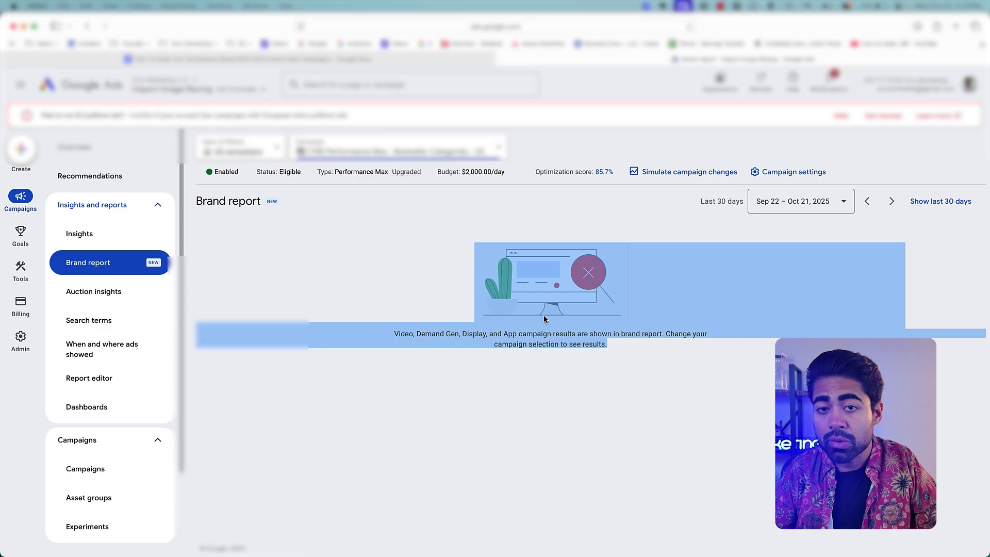
left_click(544, 317)
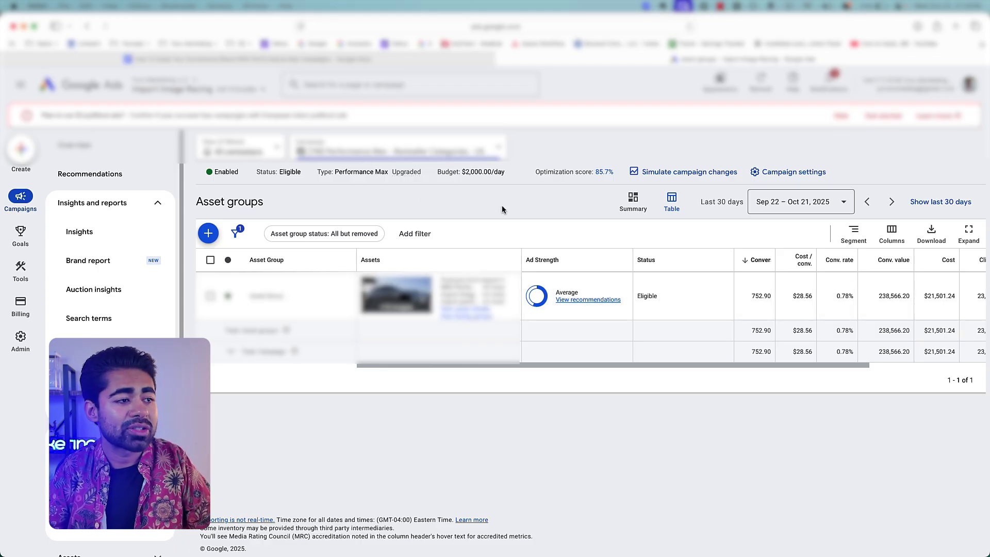
Show asset groups as Summary cards and highlight the asset group card and its asset list
left_click(628, 207)
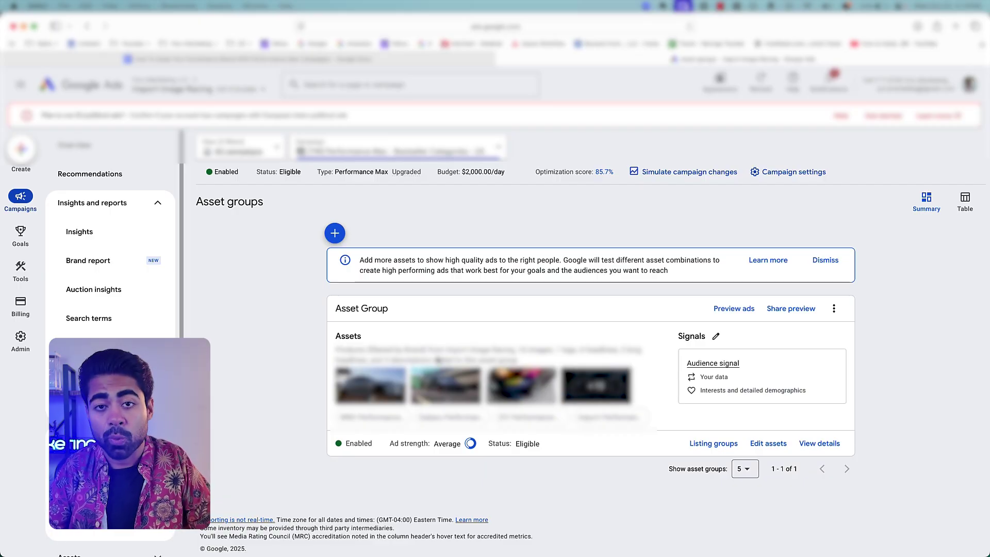
triple_click(253, 201)
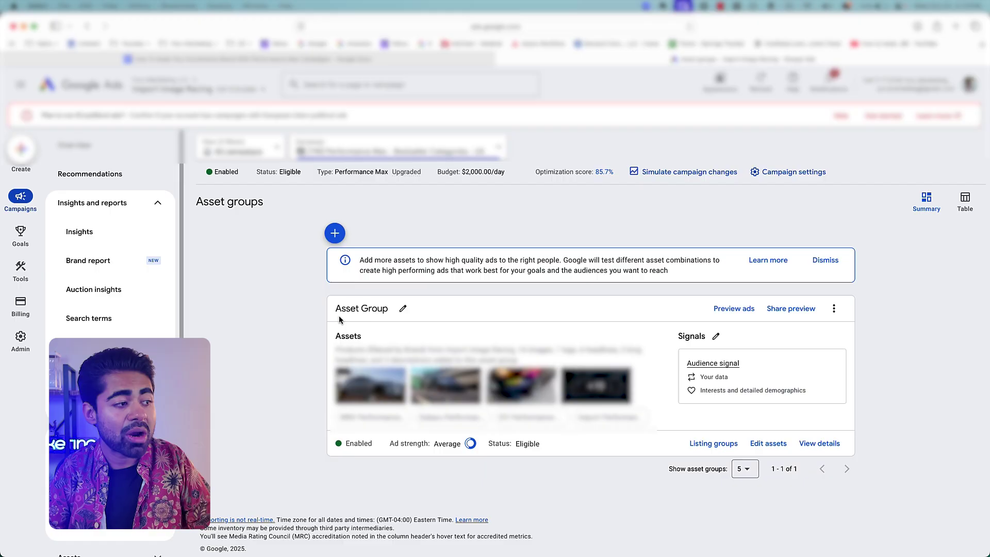
left_click_drag(336, 309, 600, 452)
left_click(600, 451)
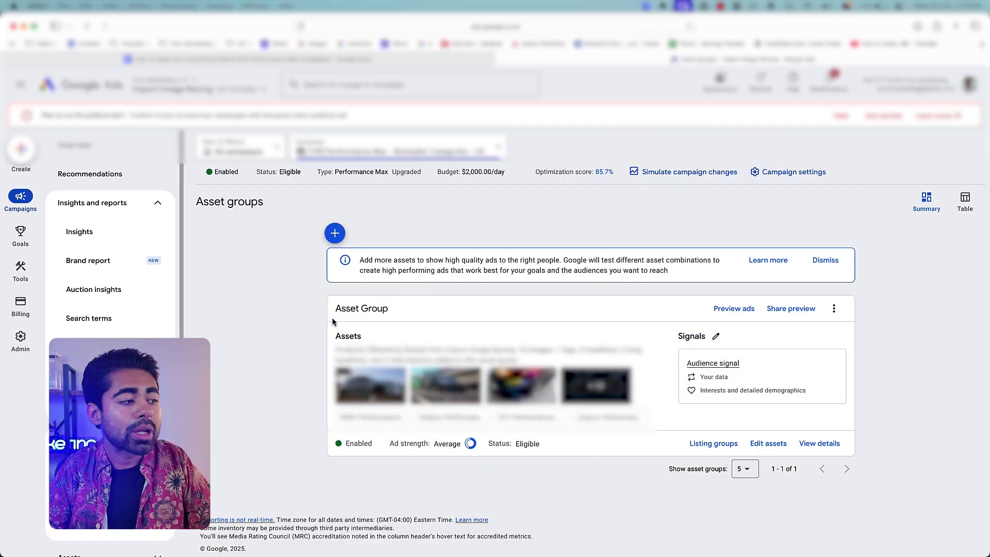
left_click_drag(333, 322, 652, 419)
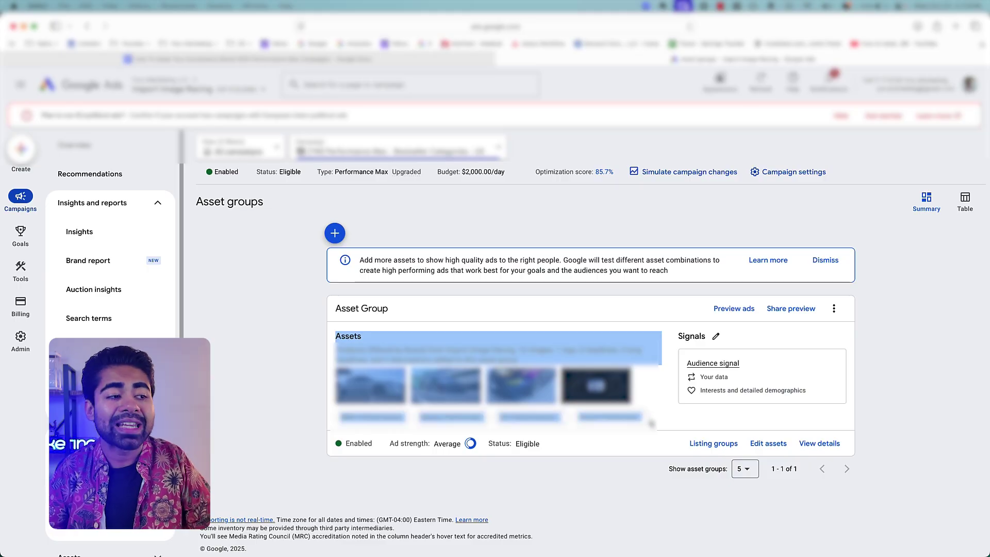
left_click(668, 392)
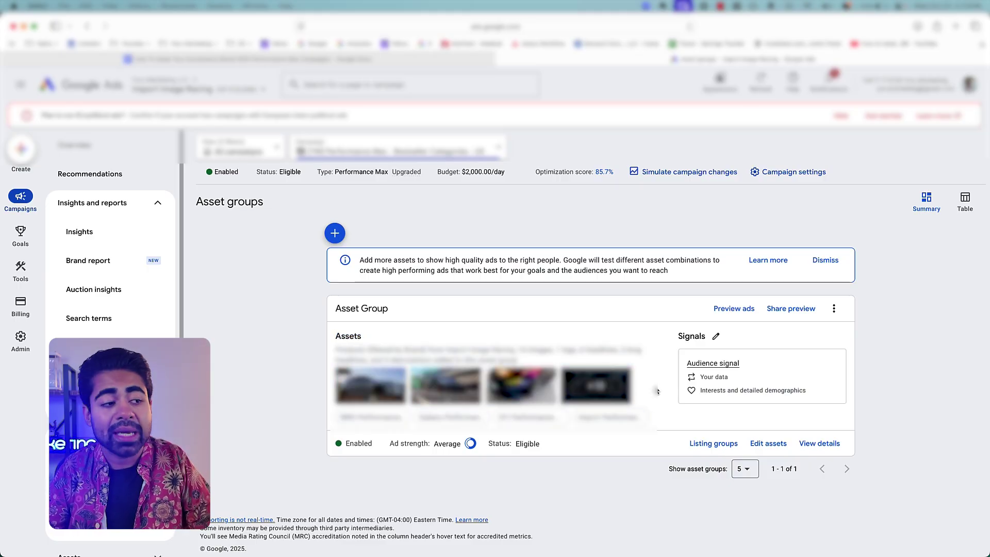
left_click_drag(673, 348, 779, 387)
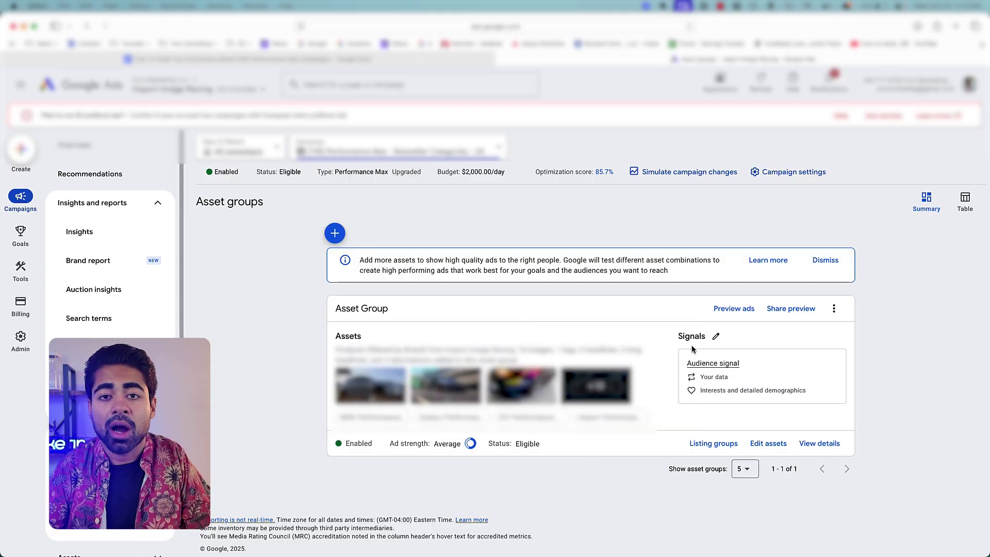
left_click_drag(668, 339, 763, 400)
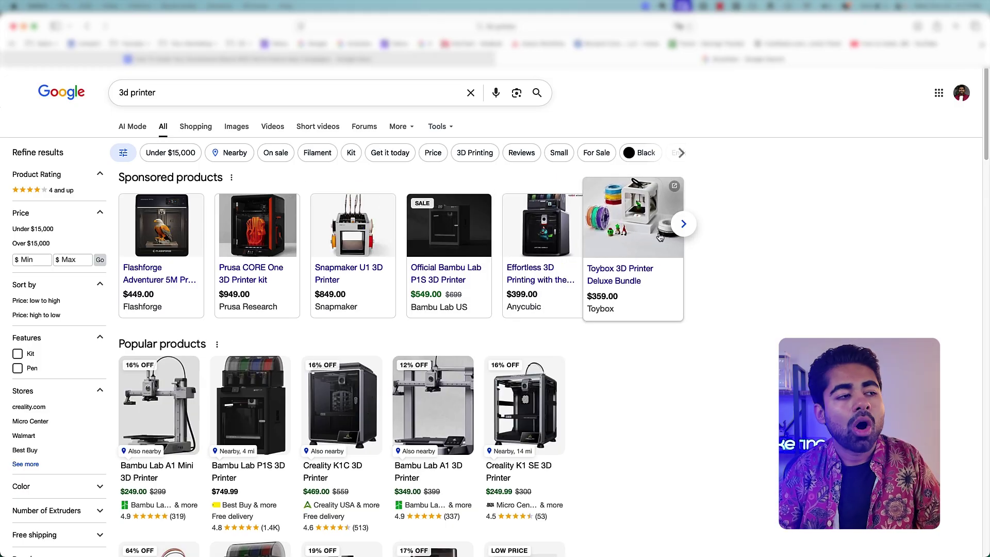
Rerun the '3d printer' Google search, then go back to the previous page
left_click(536, 96)
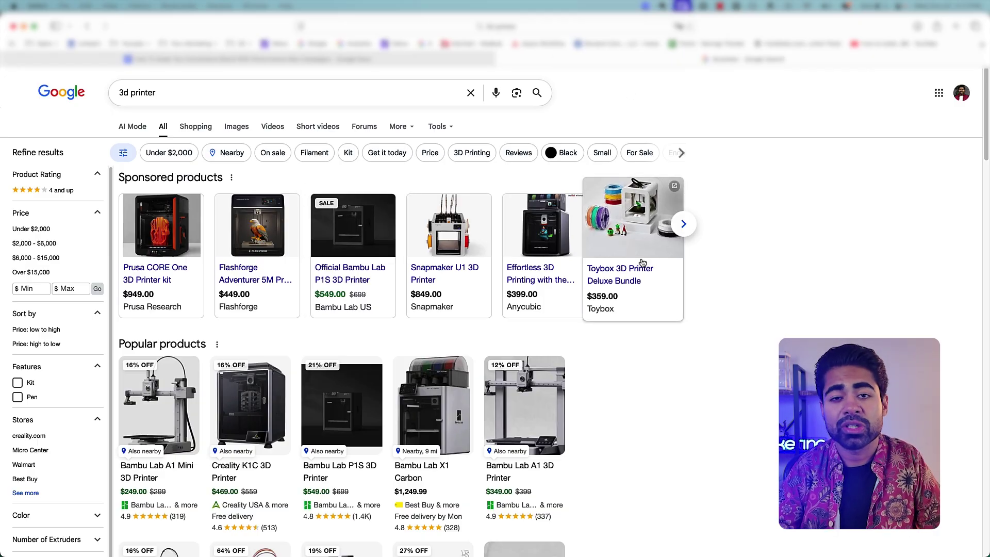
left_click(87, 26)
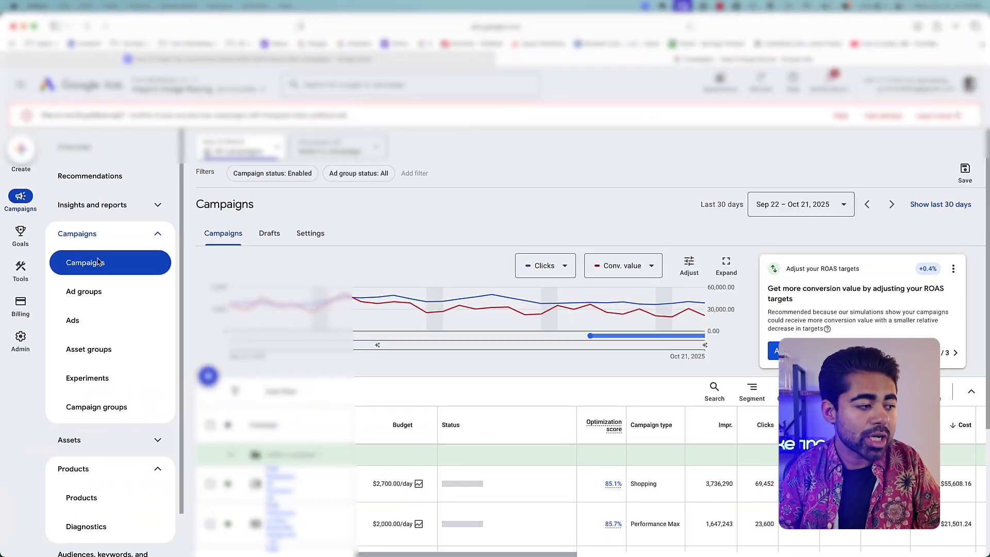
Scroll down to the campaigns table and tick the $2,000.00/day Performance Max campaign
scroll(309, 310, "down", 4)
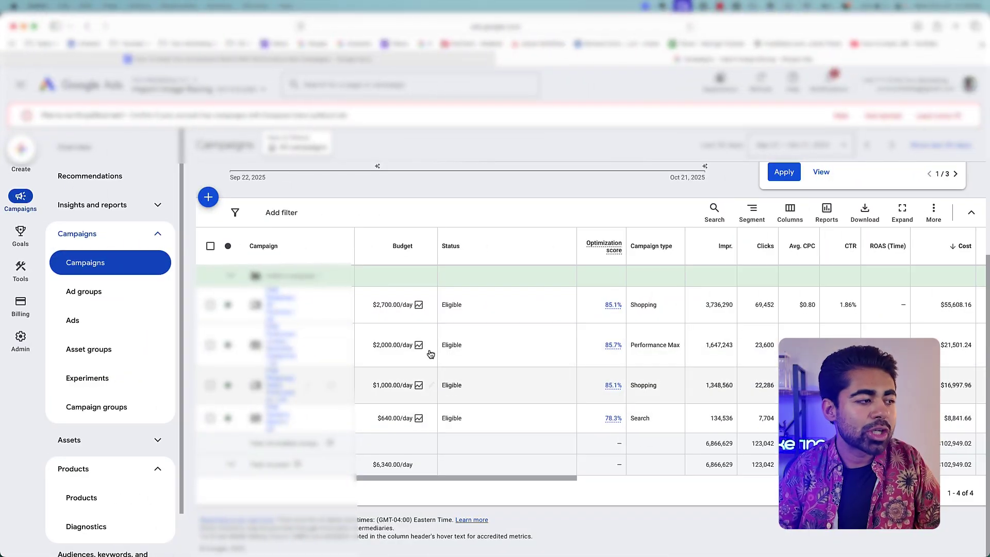
left_click(210, 345)
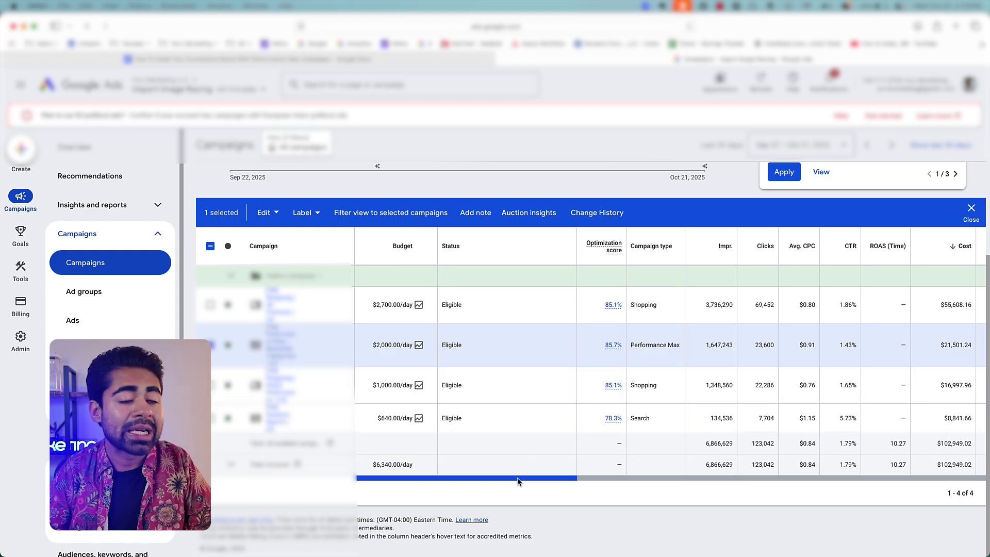
Drag the campaigns table's horizontal scrollbar back and forth to review its columns
left_click_drag(518, 482, 556, 480)
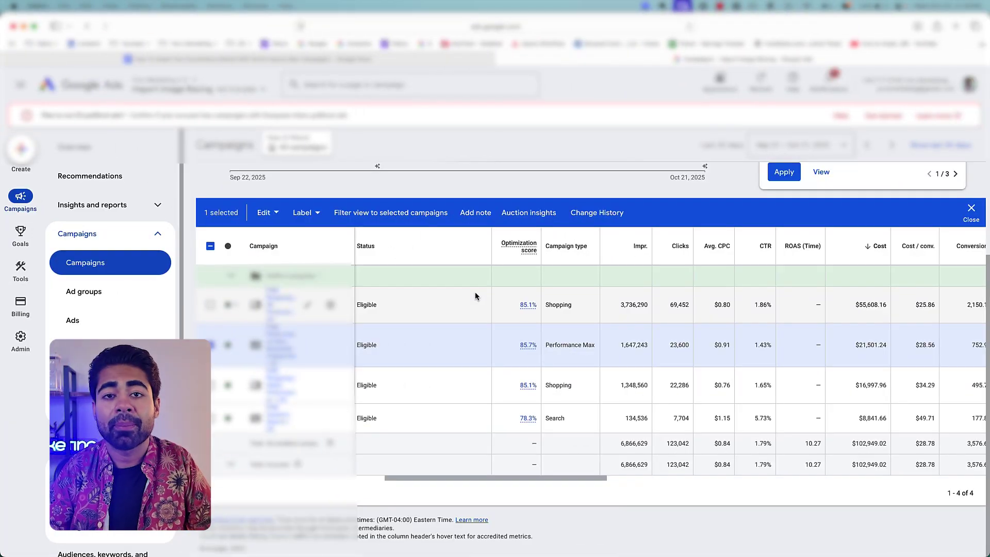
left_click_drag(543, 478, 745, 450)
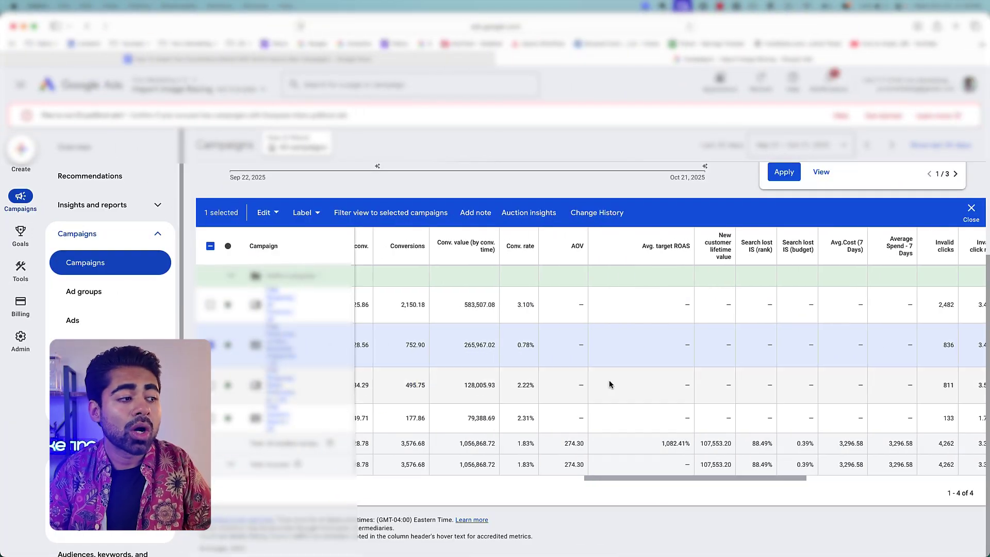
left_click_drag(683, 477, 571, 503)
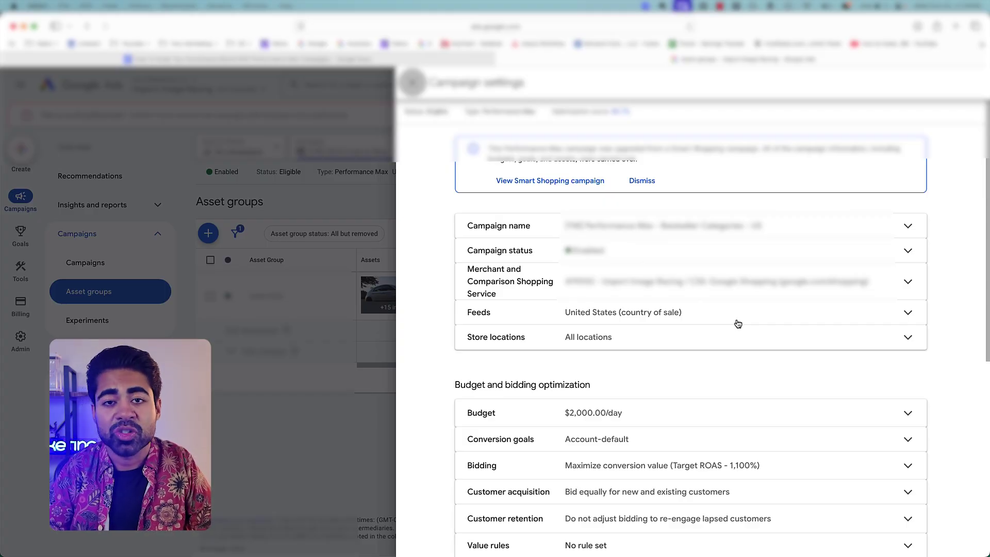
scroll(742, 431, "down", 2)
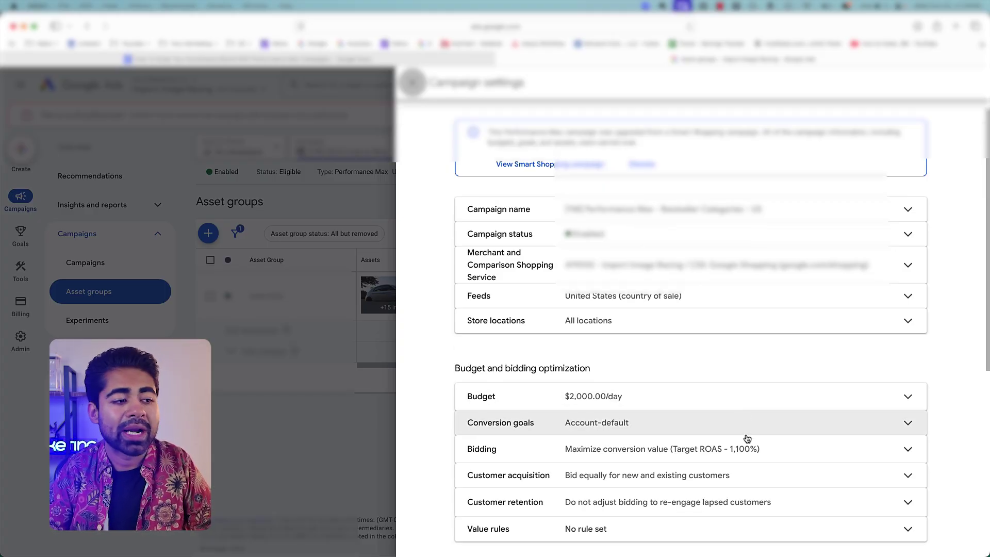
scroll(777, 427, "down", 1)
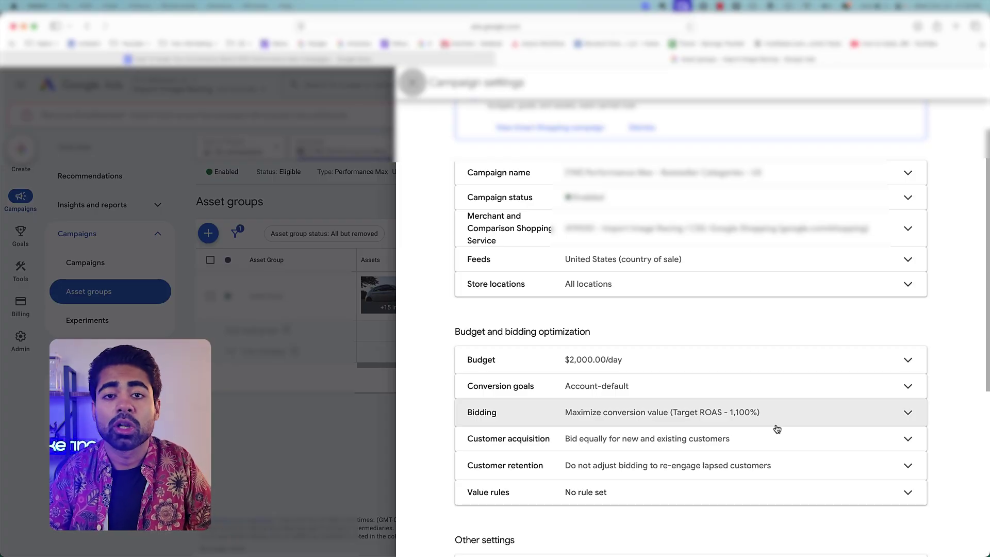
scroll(771, 428, "up", 1)
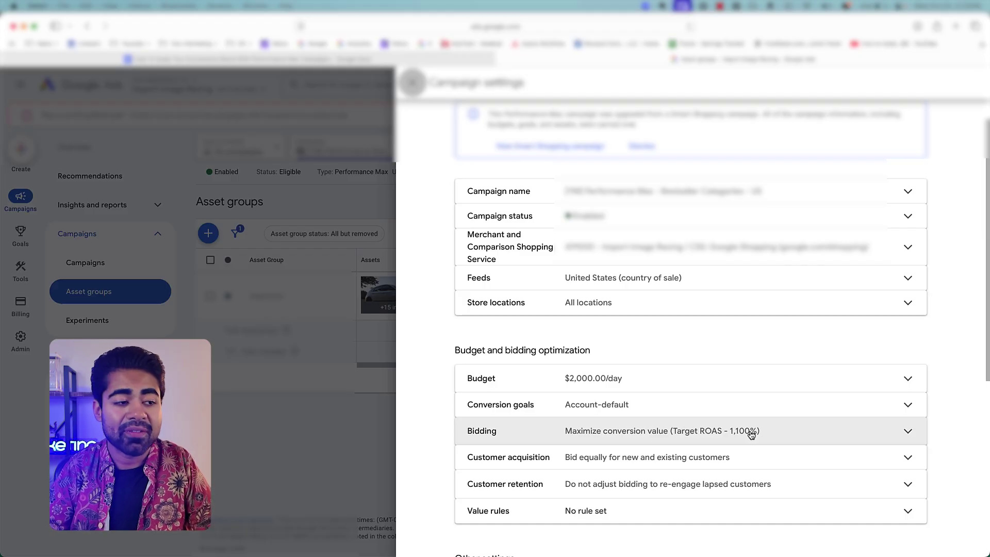
Expand the campaign's Maximize conversion value bidding and select the 1,100% Target ROAS value
left_click(751, 435)
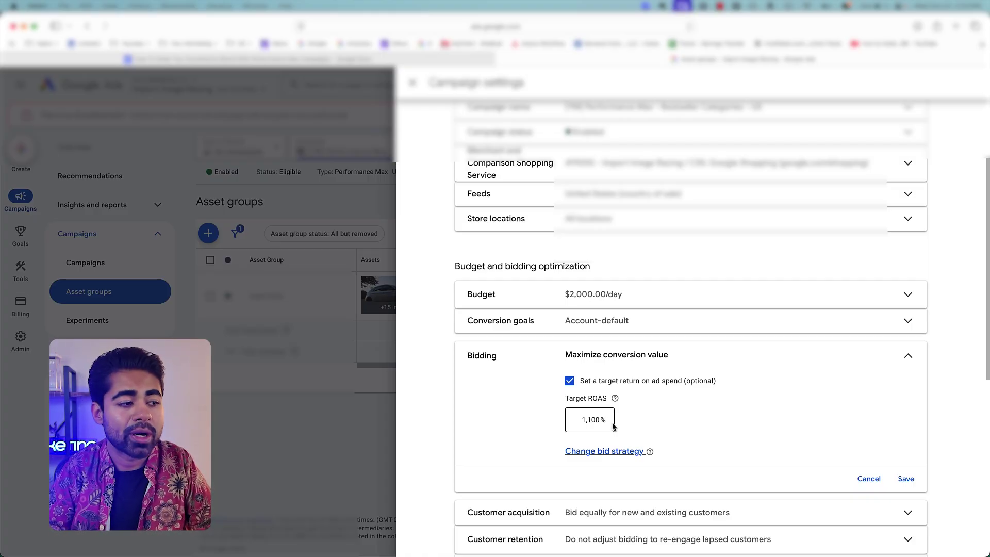
double_click(592, 419)
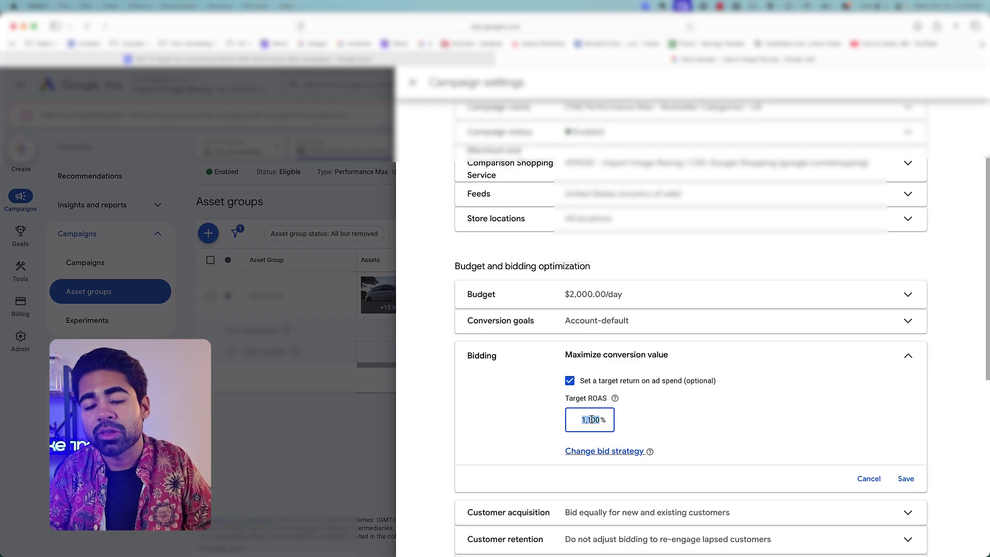